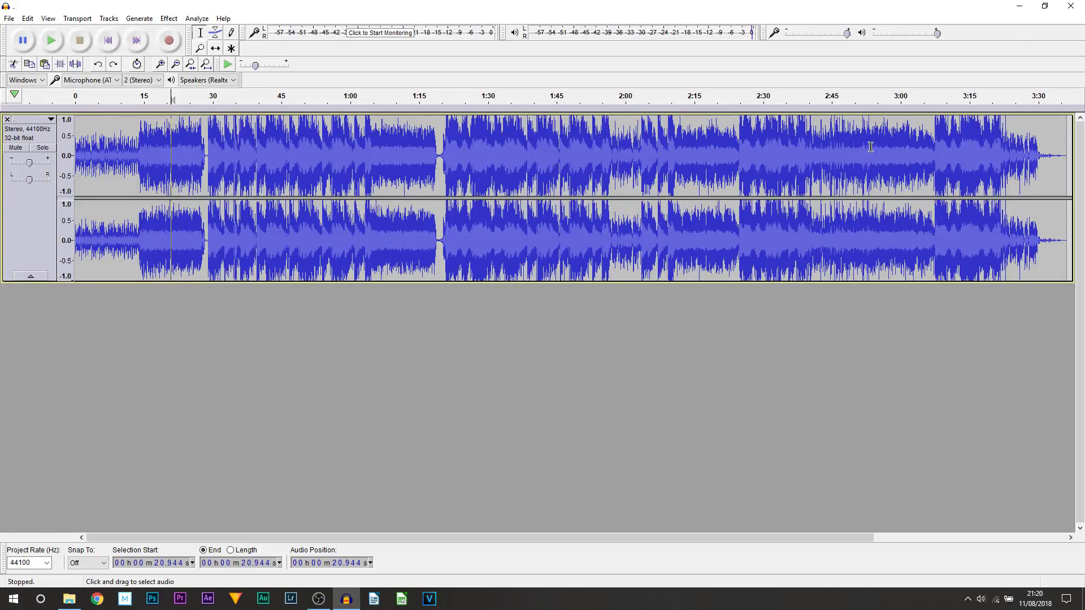
pyautogui.click(880, 101)
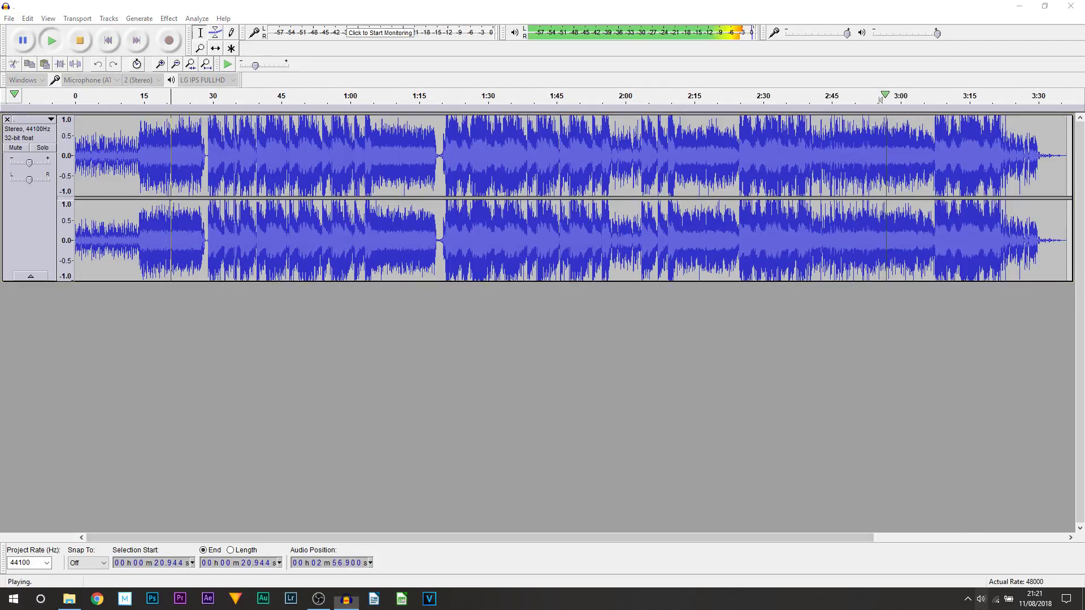
pyautogui.press('XF86AudioLowerVolume')
pyautogui.press('XF86AudioLowerVolume')
pyautogui.press('XF86AudioLowerVolume')
pyautogui.press('XF86AudioLowerVolume')
pyautogui.press('XF86AudioLowerVolume')
pyautogui.press('XF86AudioLowerVolume')
pyautogui.press('XF86AudioLowerVolume')
pyautogui.press('XF86AudioLowerVolume')
pyautogui.press('XF86AudioLowerVolume')
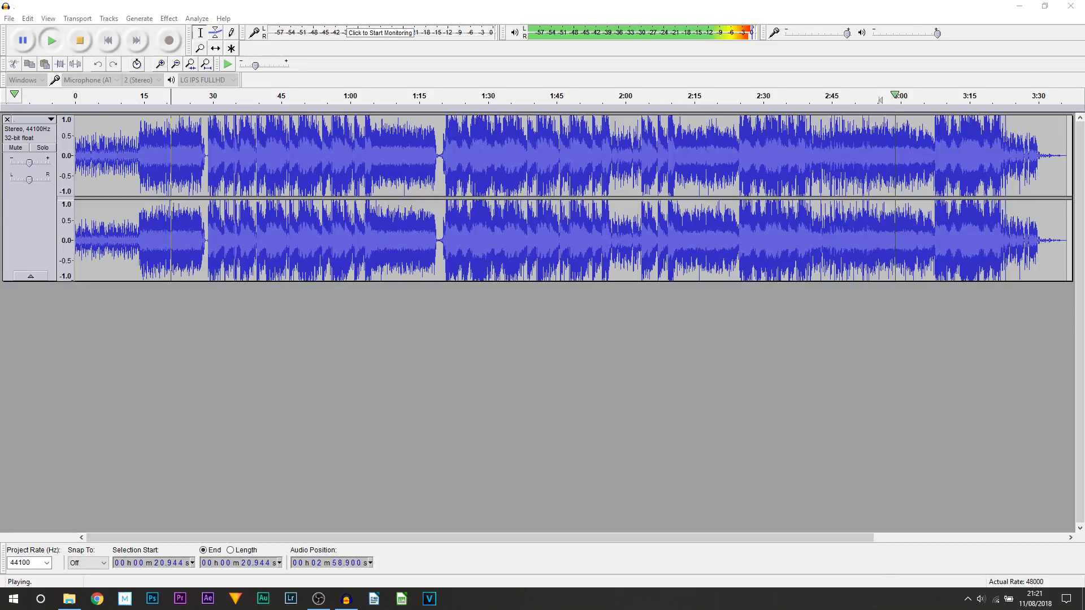
pyautogui.click(82, 45)
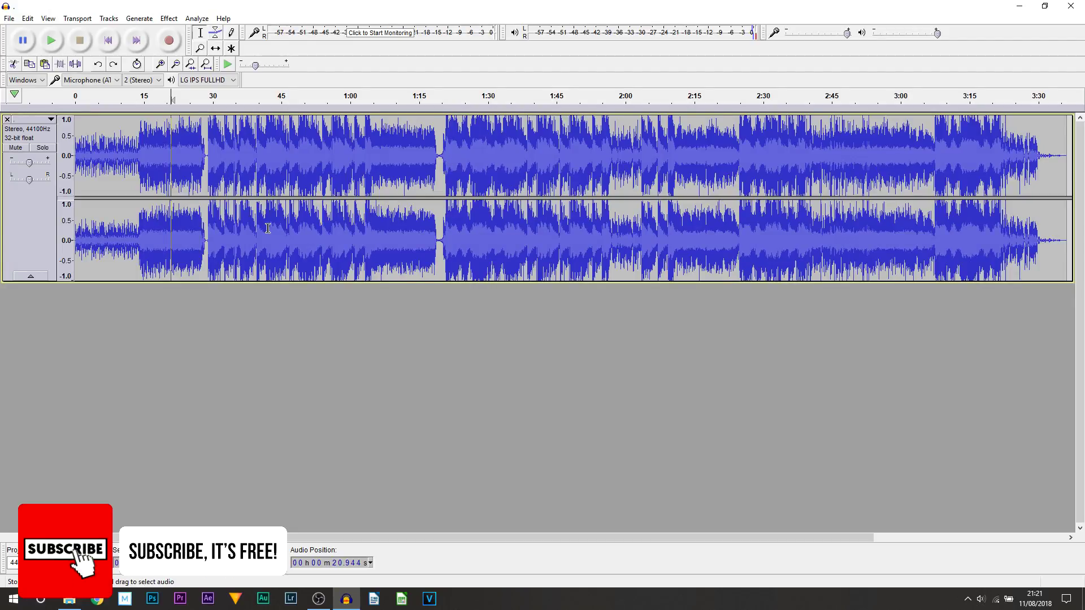
# Step: Select the whole stereo track, from 0 to 3:36.216
pyautogui.click(35, 237)
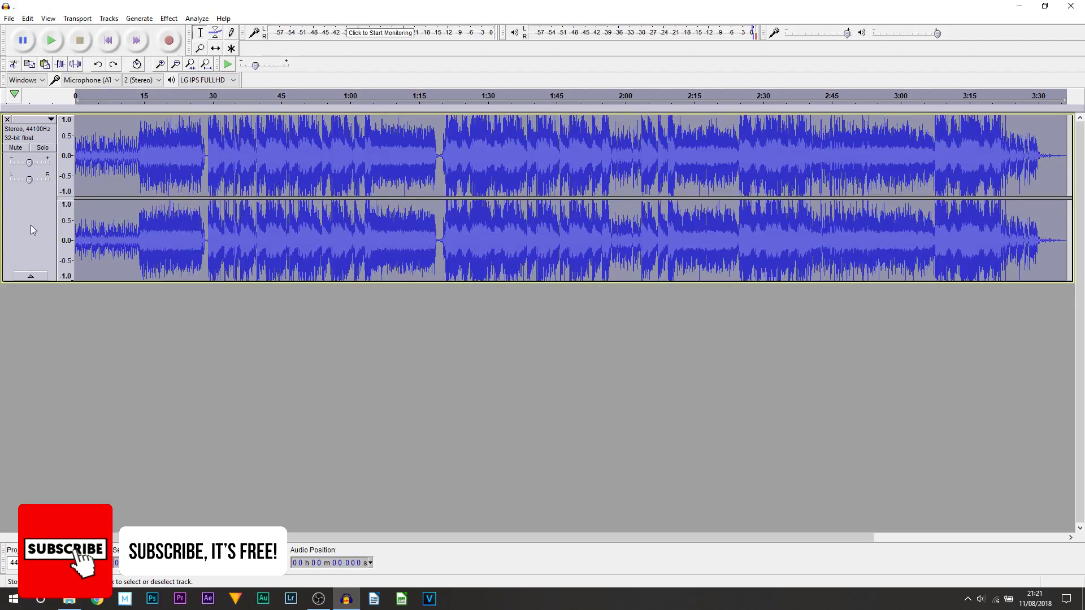
pyautogui.click(240, 223)
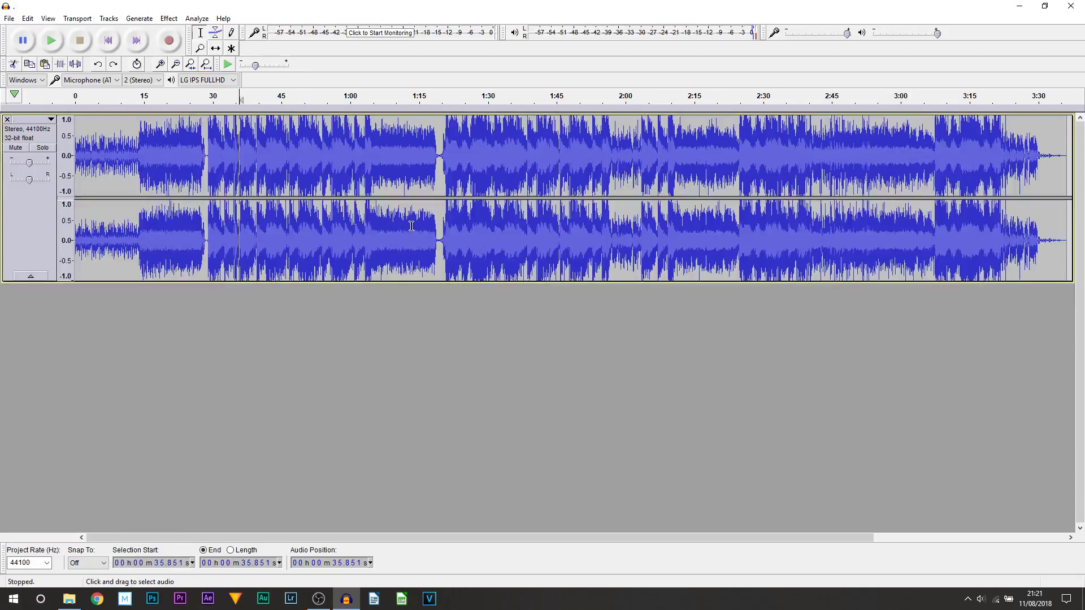
pyautogui.moveTo(261, 96); pyautogui.dragTo(365, 96)
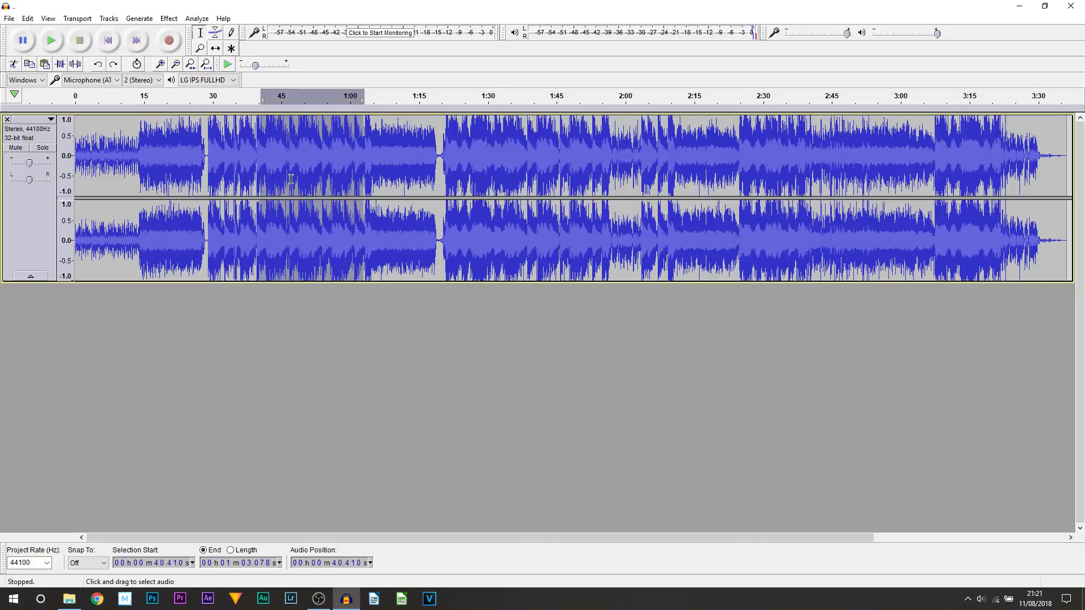
pyautogui.click(338, 234)
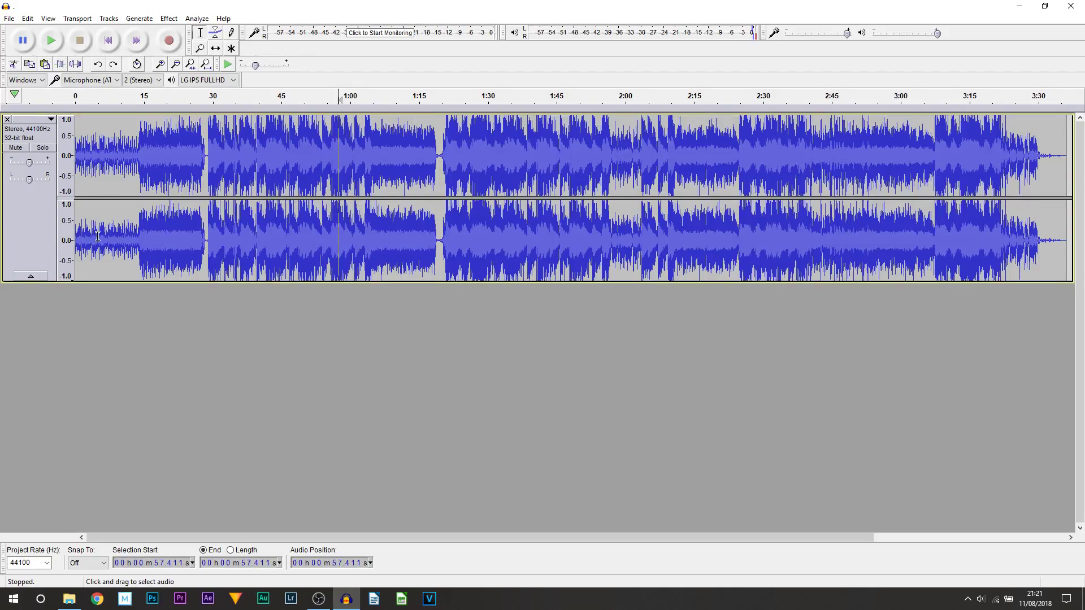
pyautogui.click(22, 218)
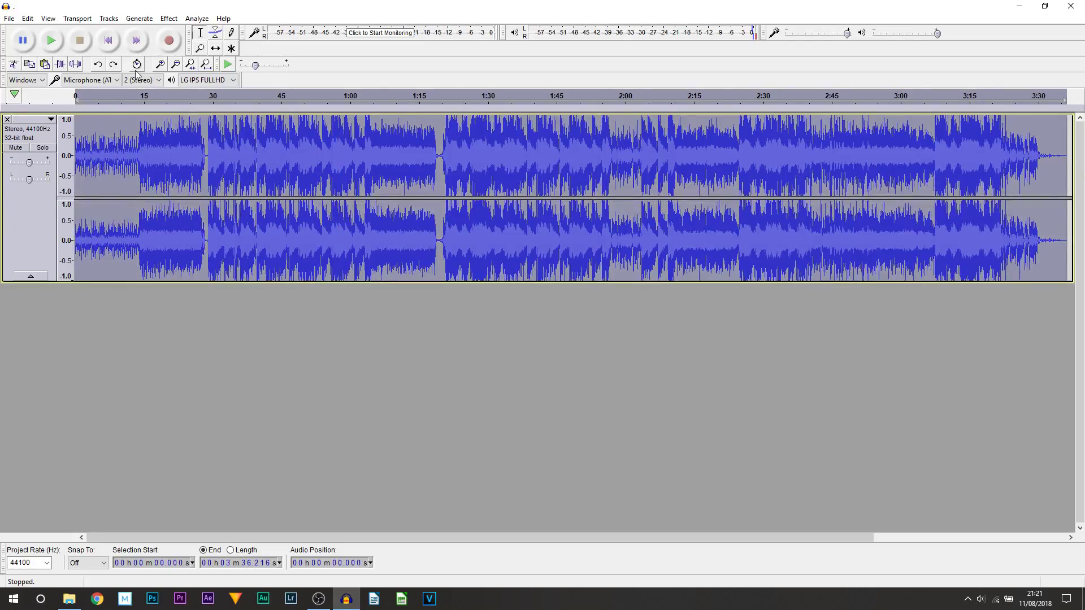
# Step: Apply Hard Overdrive distortion, amount 7 and output level 55, across the whole song
pyautogui.click(169, 18)
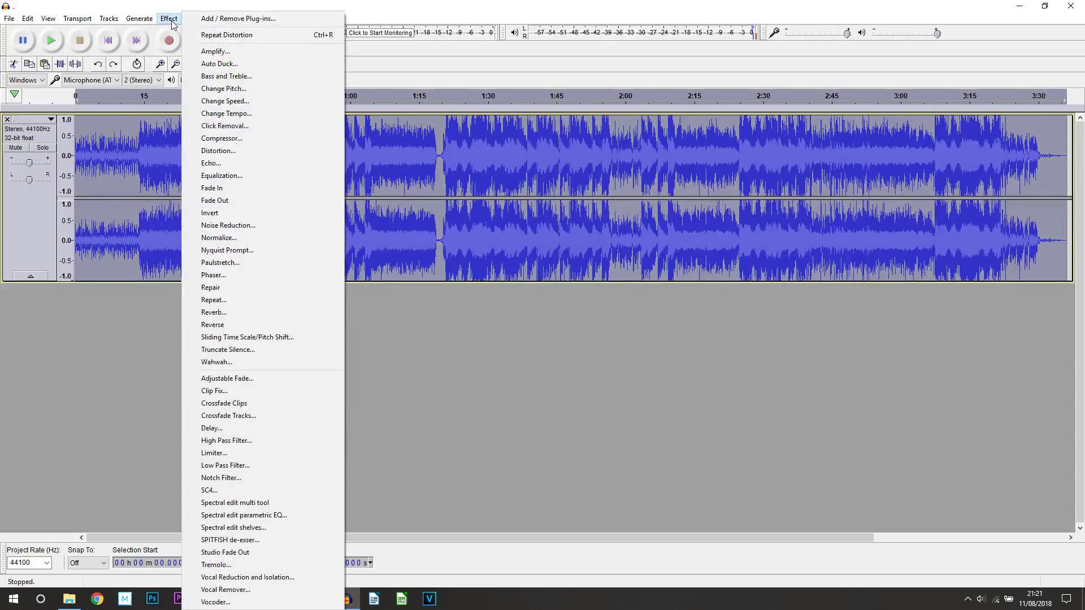
pyautogui.click(234, 151)
pyautogui.click(495, 220)
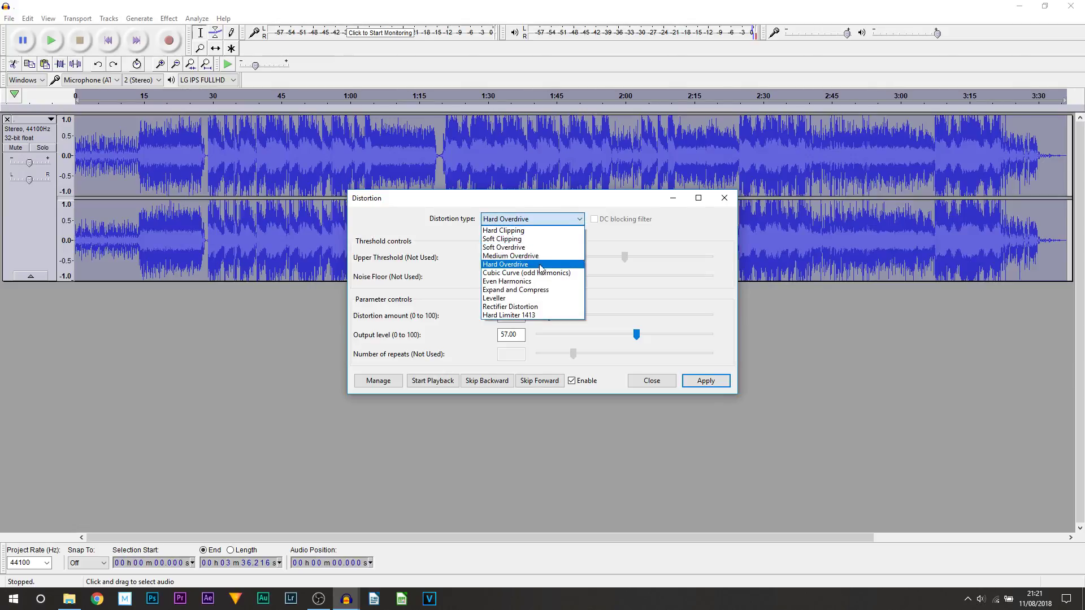
pyautogui.click(560, 266)
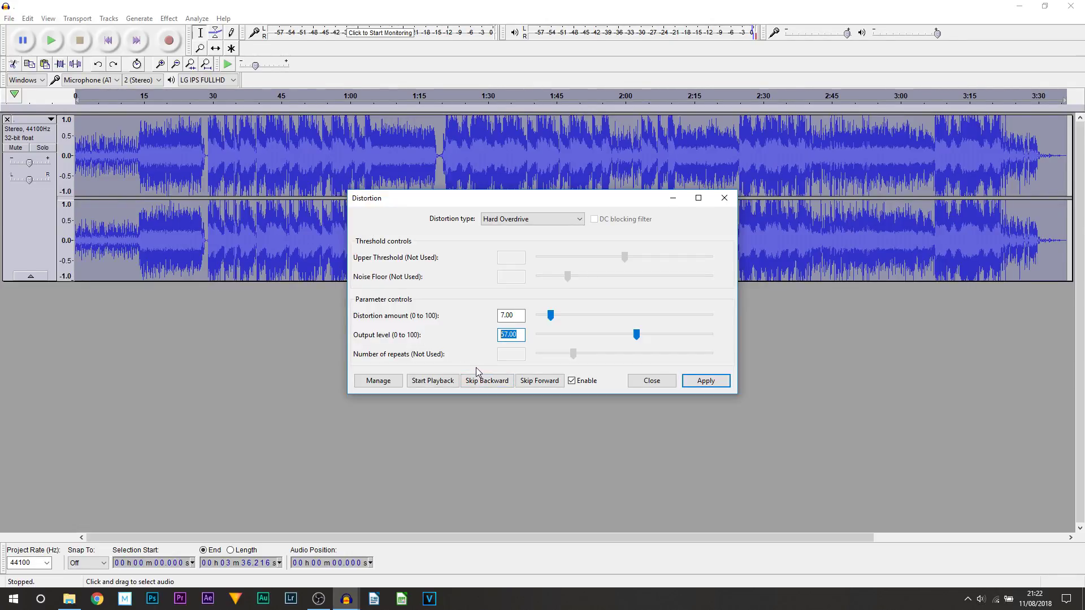
pyautogui.write('55')
pyautogui.click(704, 382)
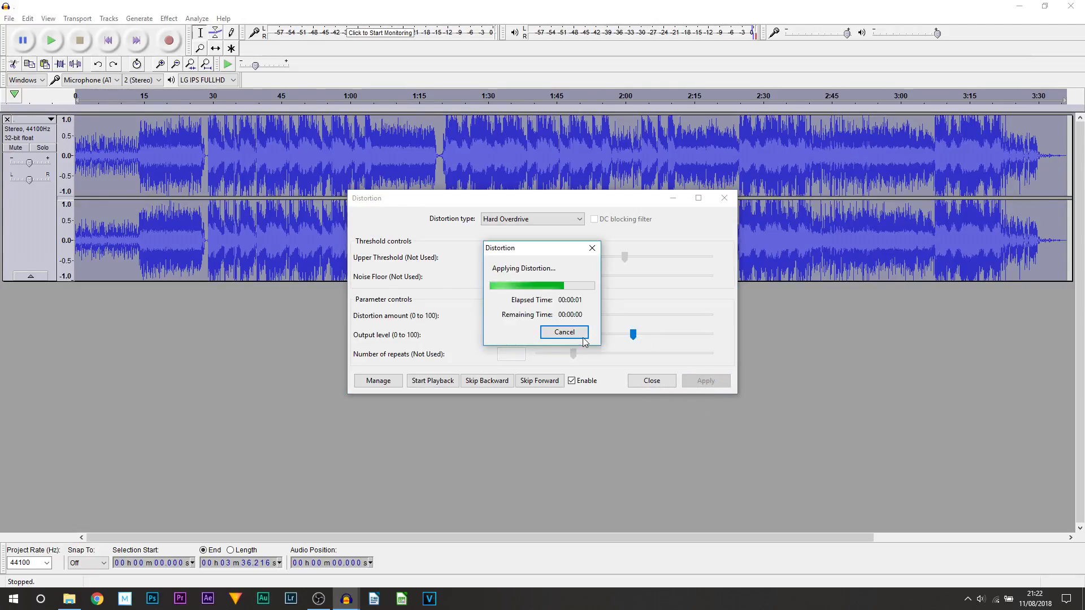
pyautogui.click(662, 385)
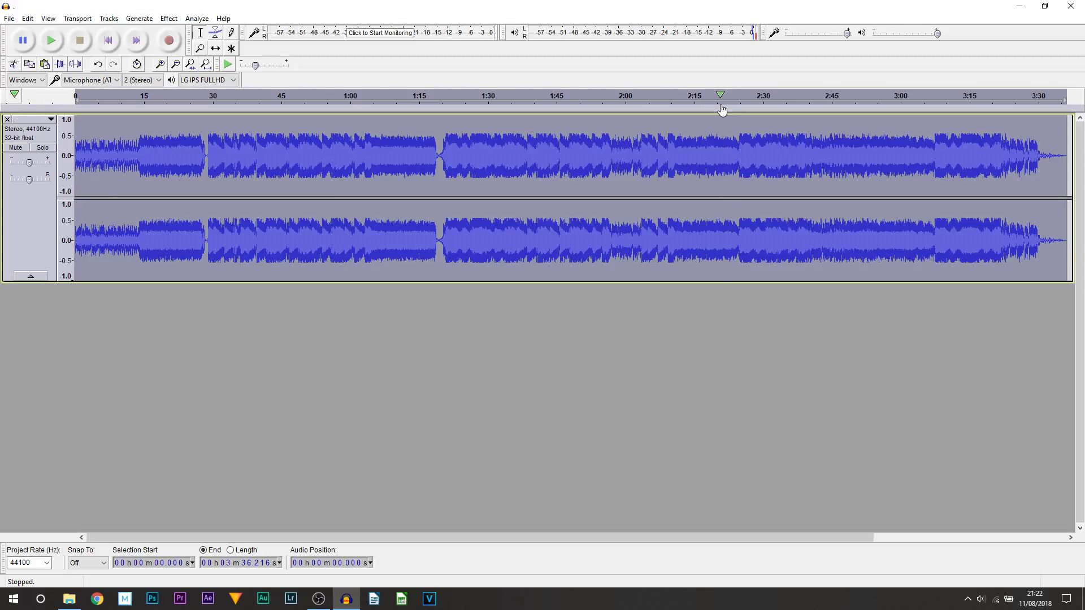
pyautogui.click(879, 97)
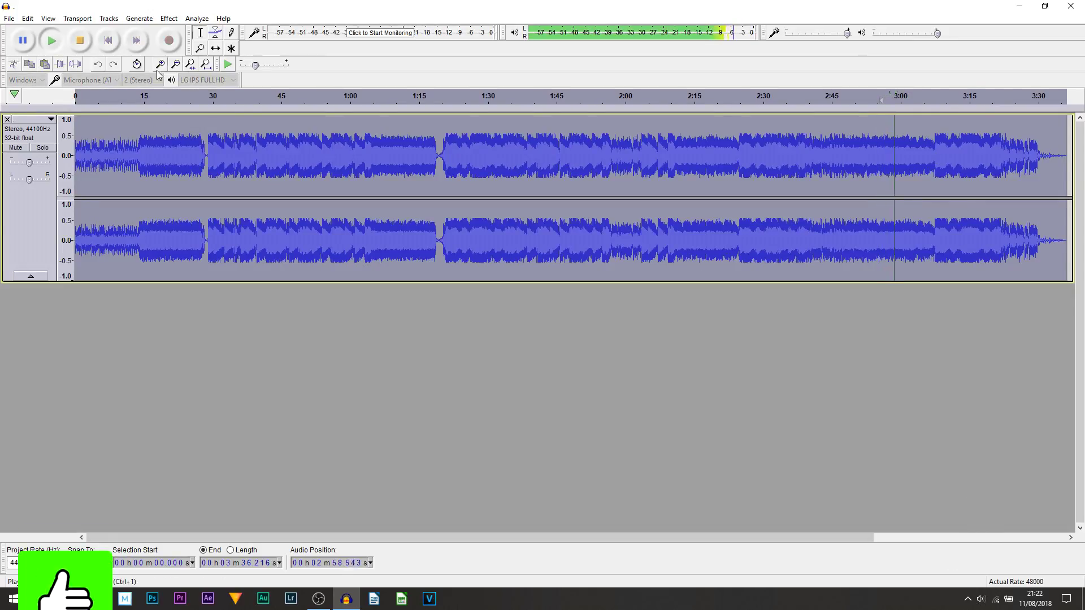
pyautogui.click(79, 46)
pyautogui.click(178, 154)
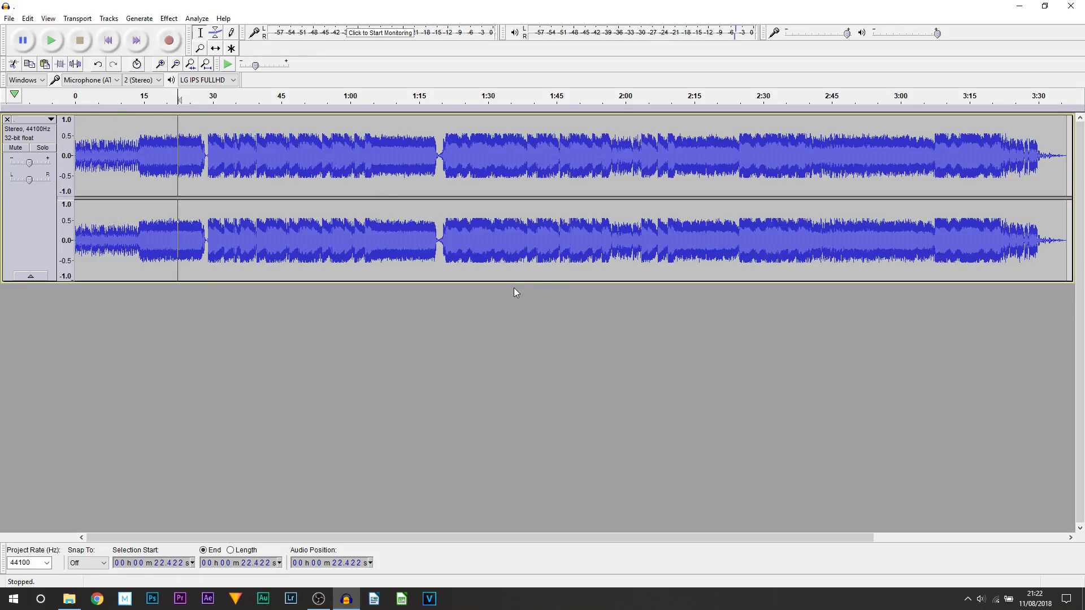
# Step: Undo the full-song distortion, zoom in, and select the intro from 0 to 12.5 s
pyautogui.hotkey('ctrl', 'z')
pyautogui.click(312, 226)
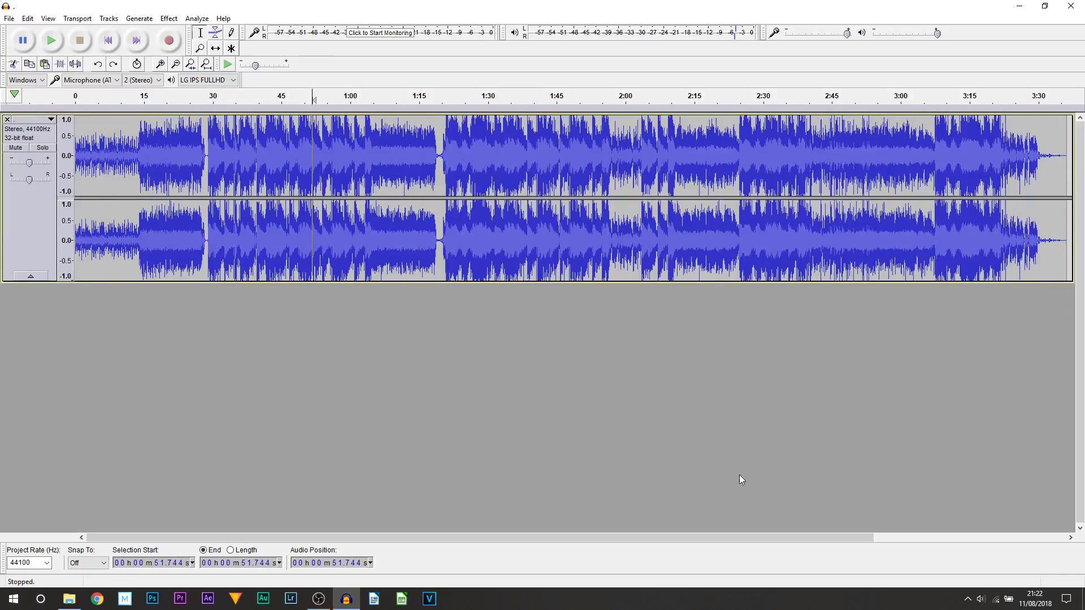
pyautogui.click(161, 64)
pyautogui.click(161, 64)
pyautogui.click(161, 64)
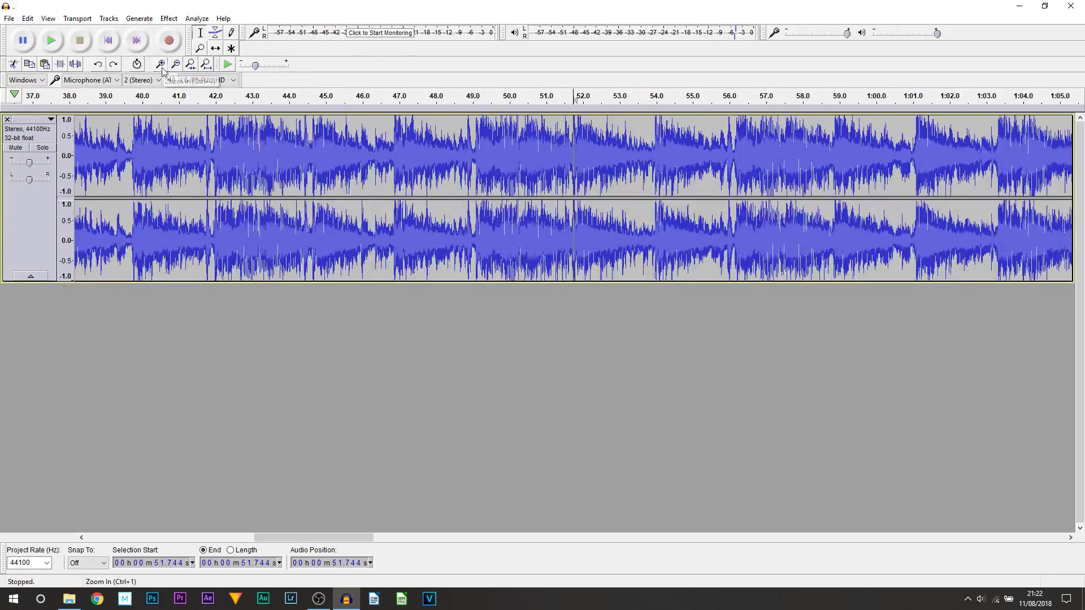
pyautogui.moveTo(320, 532); pyautogui.dragTo(99, 529)
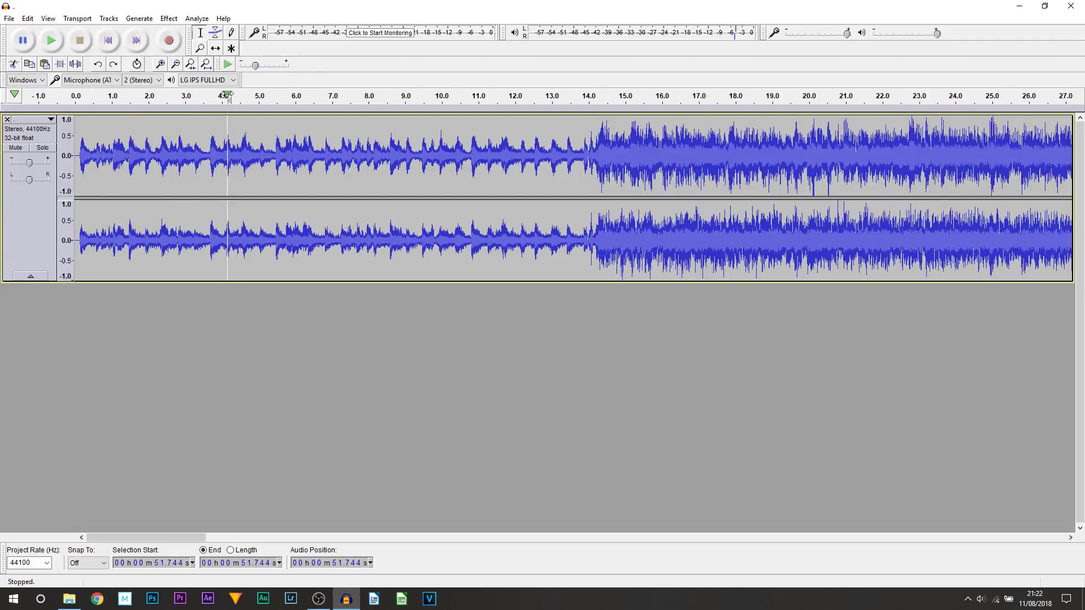
pyautogui.click(537, 156)
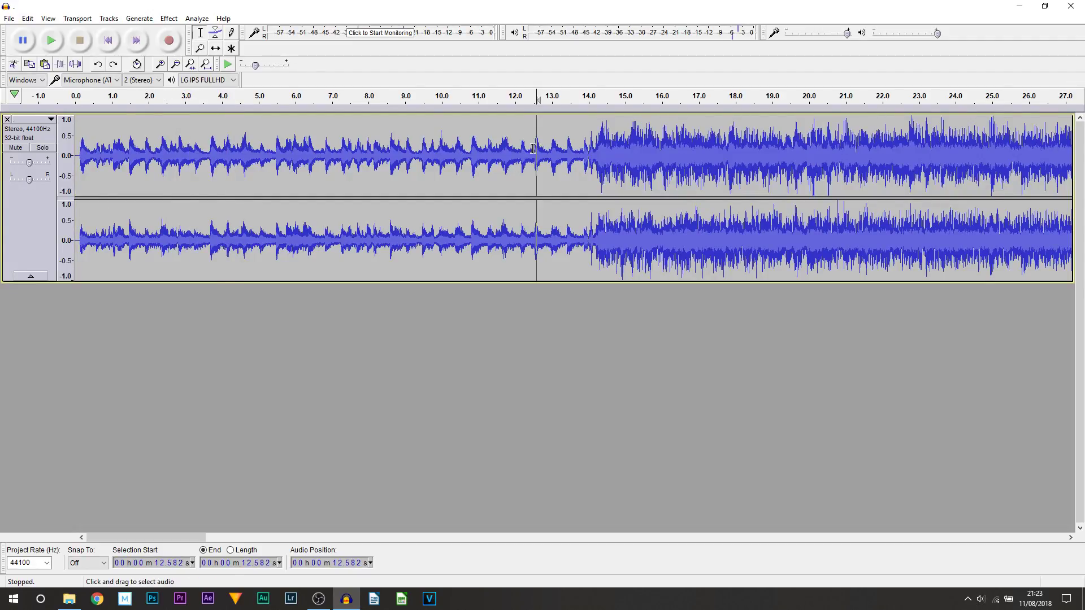
pyautogui.moveTo(533, 148); pyautogui.dragTo(73, 169)
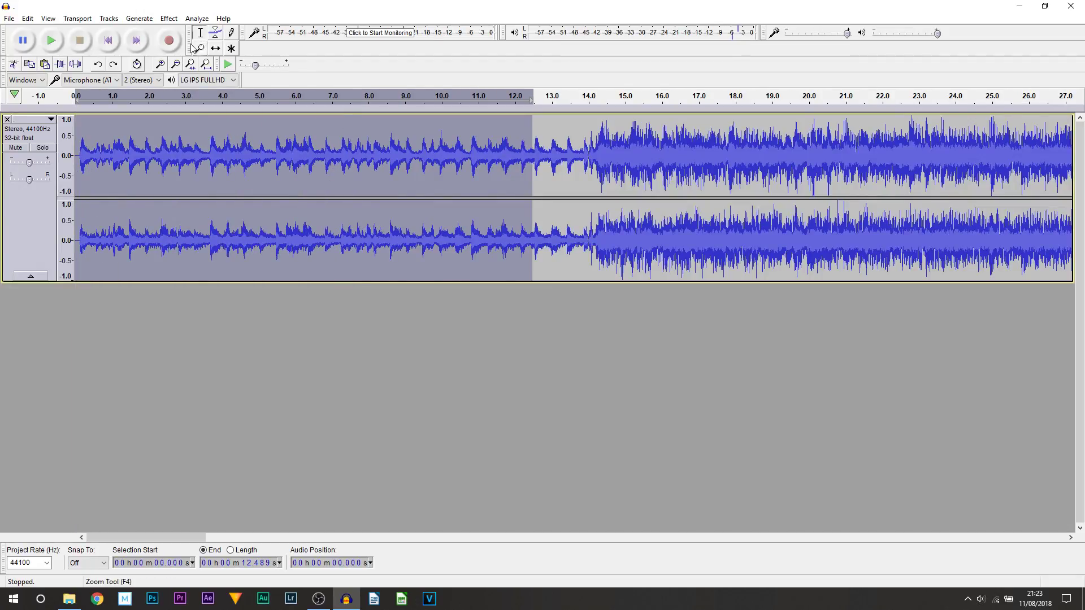
# Step: Apply Hard Overdrive (amount 7, output 55) to the 0–12.5 s intro, then return to the start
pyautogui.click(169, 18)
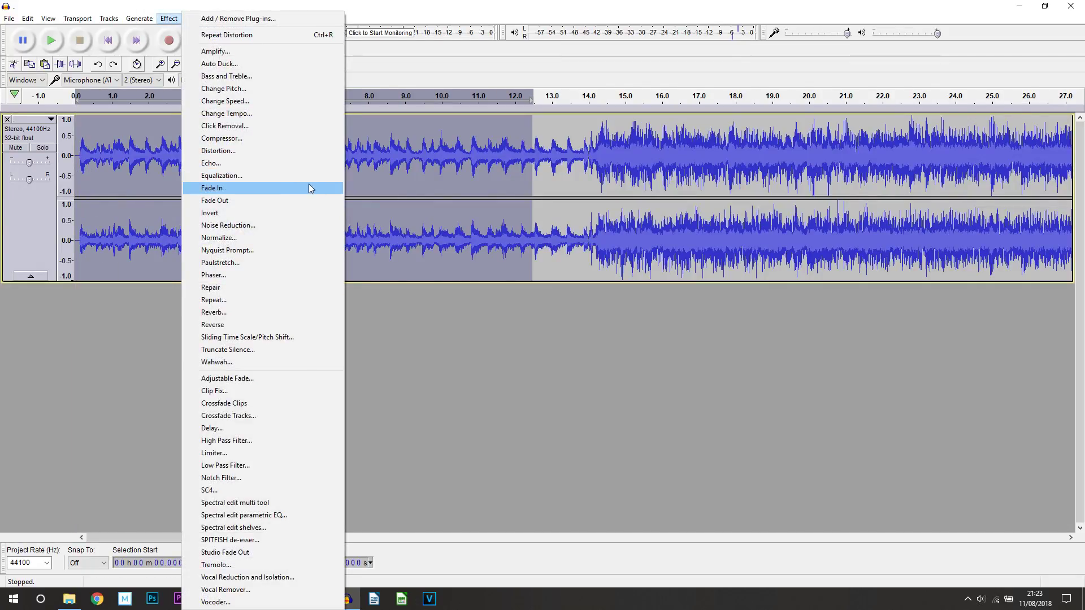
pyautogui.click(241, 151)
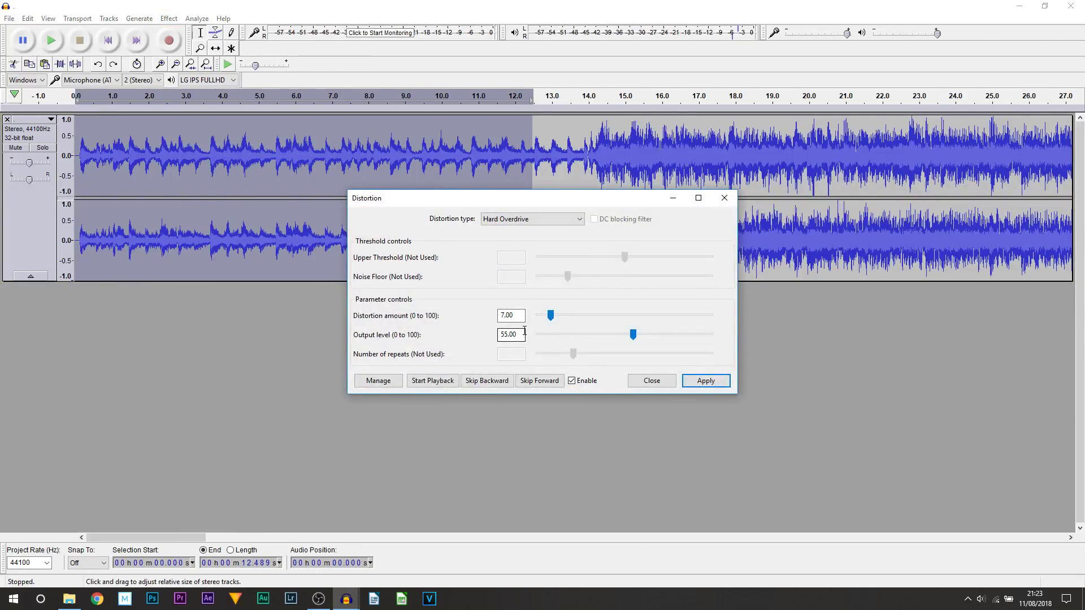
pyautogui.click(706, 380)
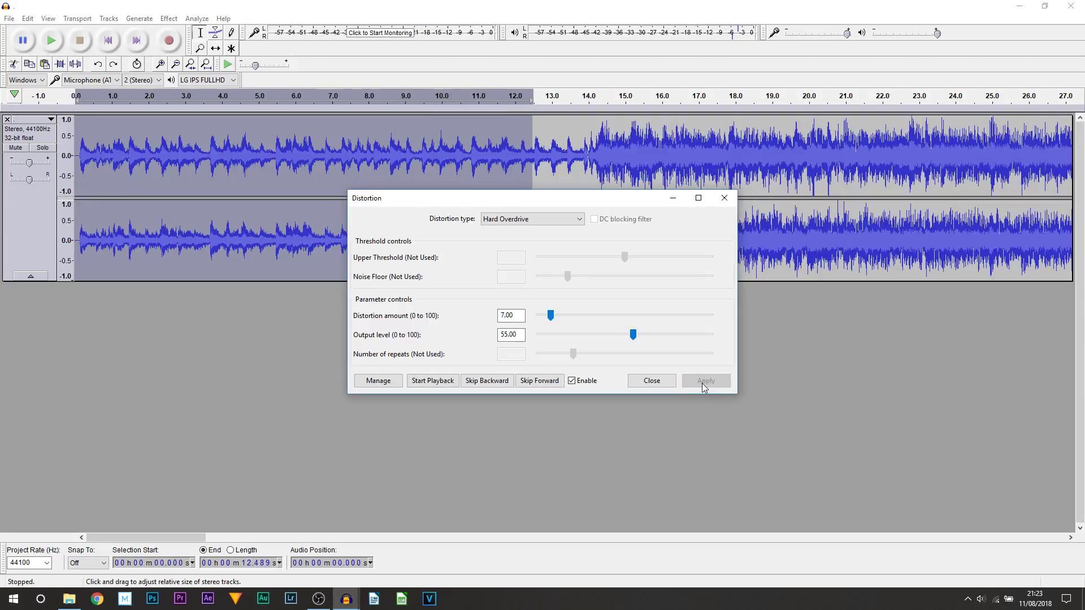
pyautogui.click(653, 381)
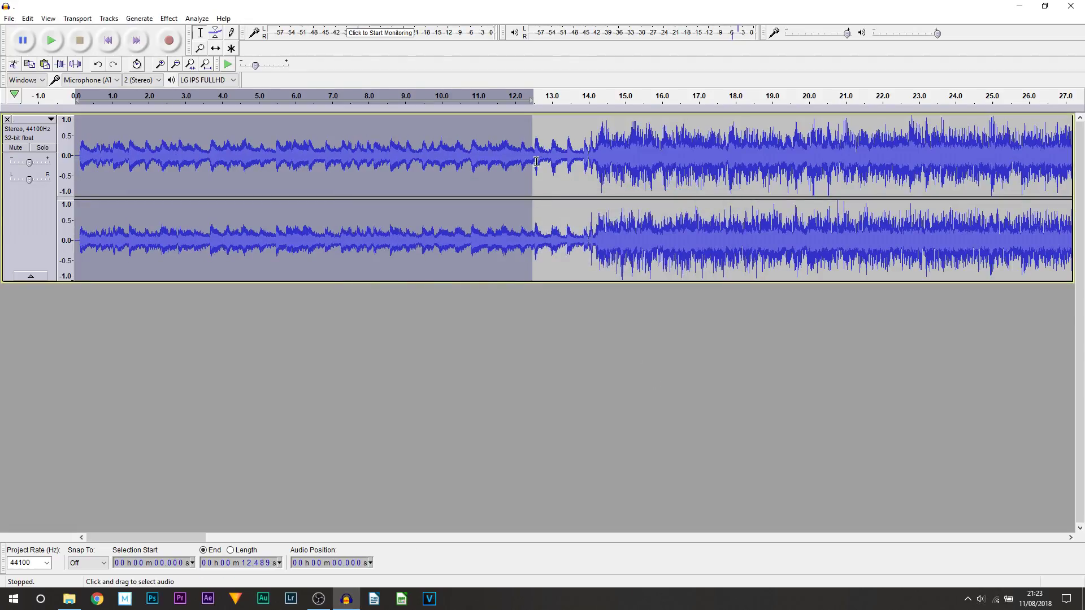
pyautogui.moveTo(535, 163); pyautogui.dragTo(529, 166)
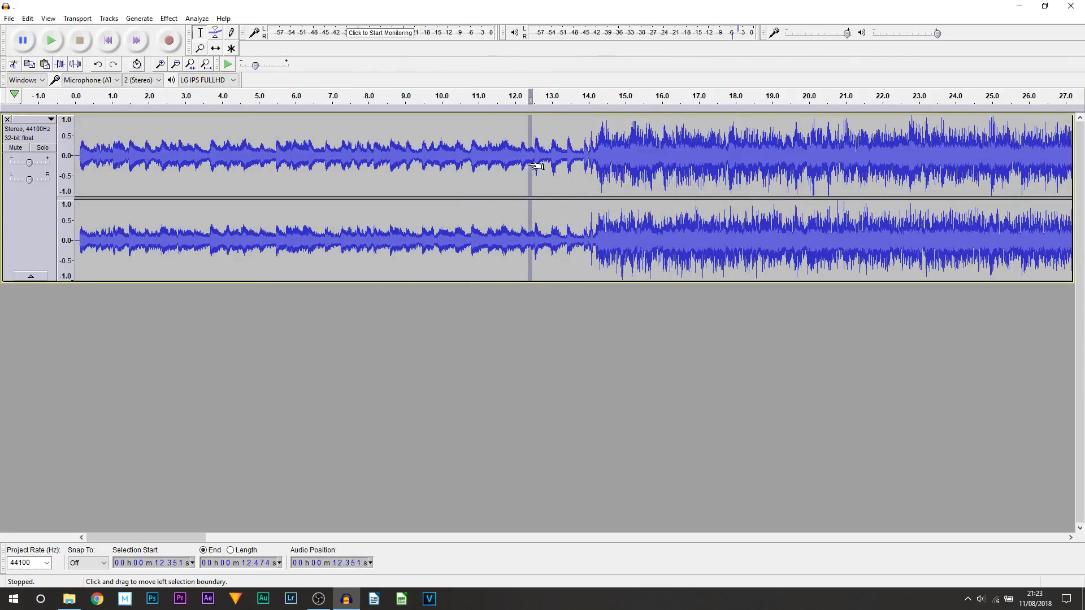
pyautogui.click(79, 137)
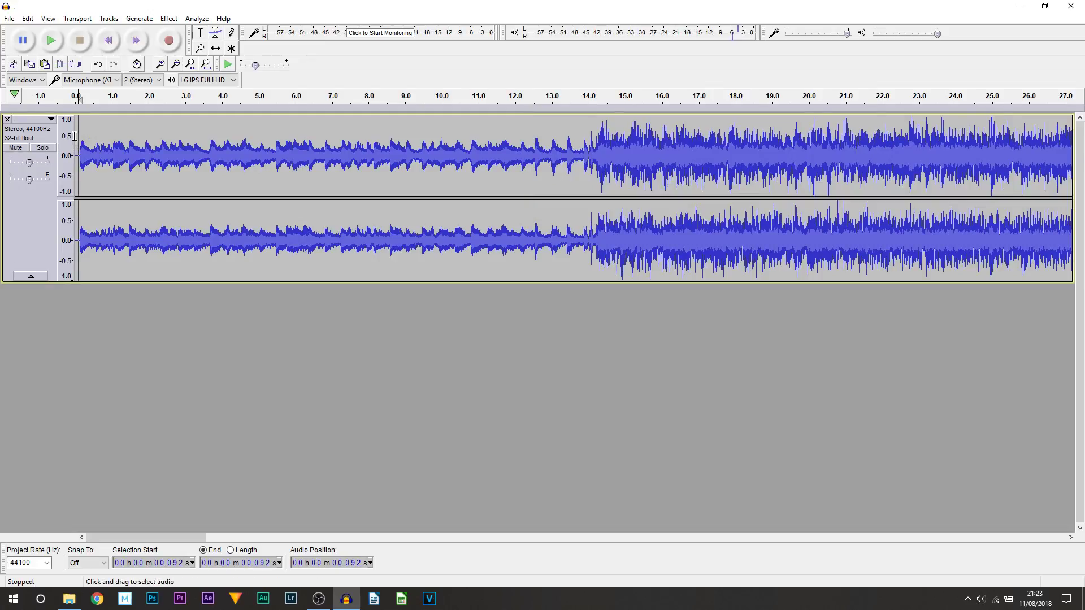
# Step: Play the song from the start with system volume raised to 26, then stop
pyautogui.press('space')
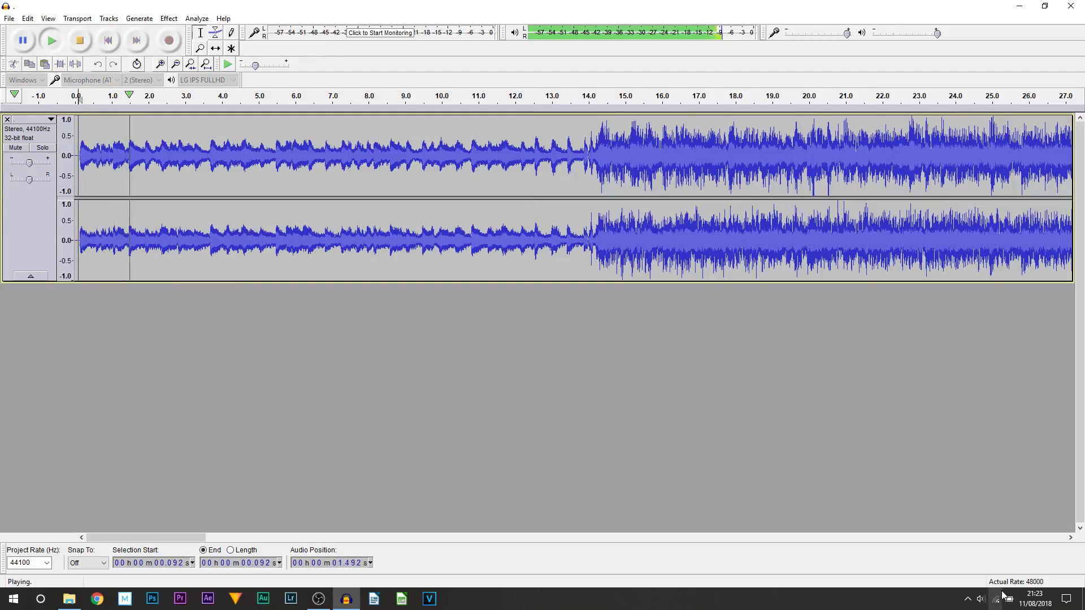
pyautogui.click(981, 600)
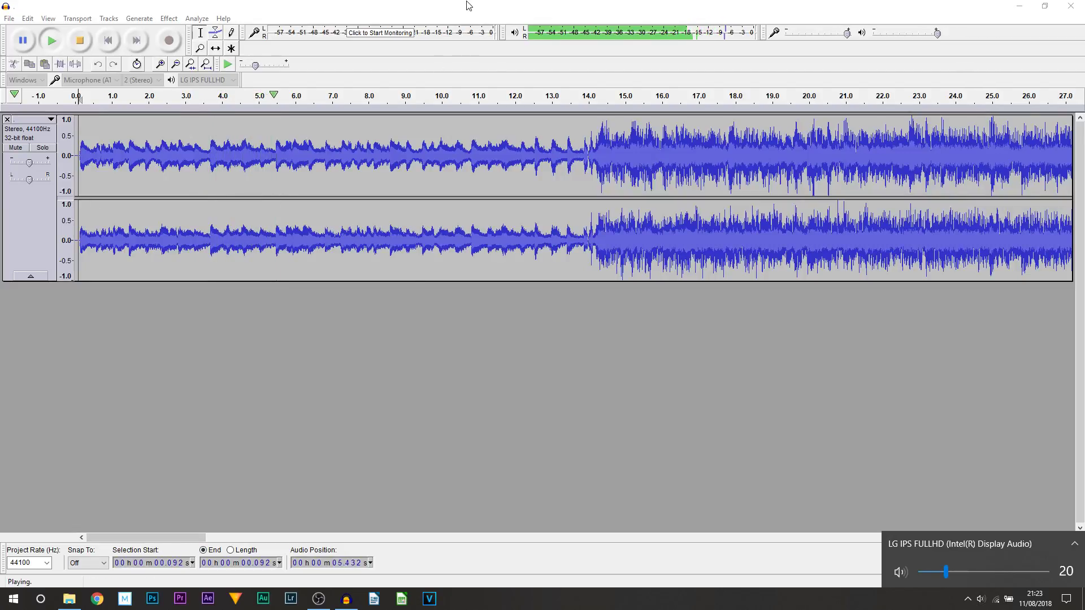
pyautogui.press('XF86AudioRaiseVolume')
pyautogui.press('XF86AudioRaiseVolume')
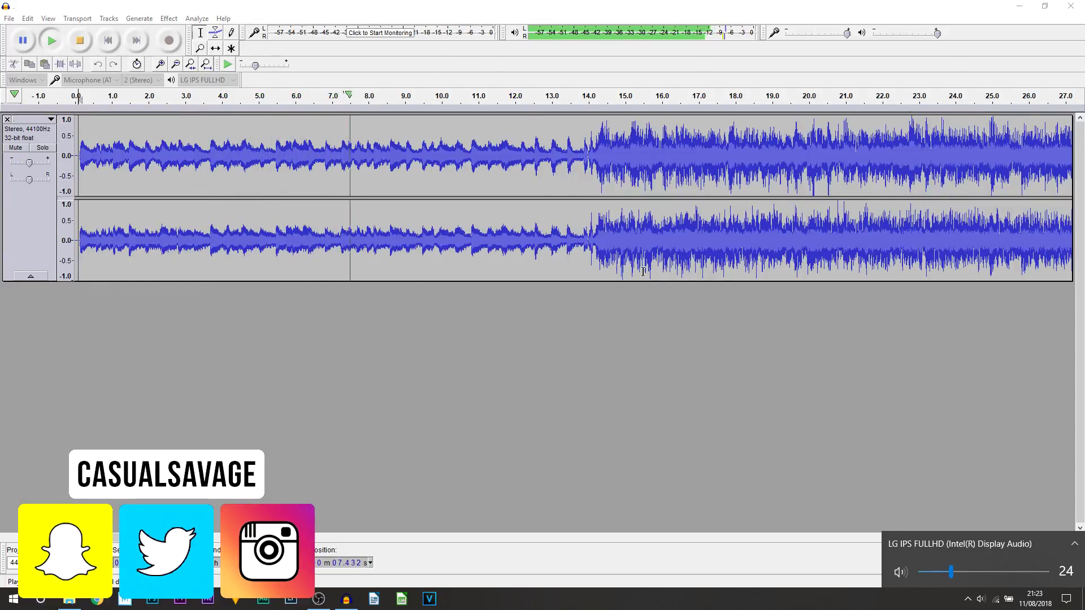
pyautogui.press('XF86AudioRaiseVolume')
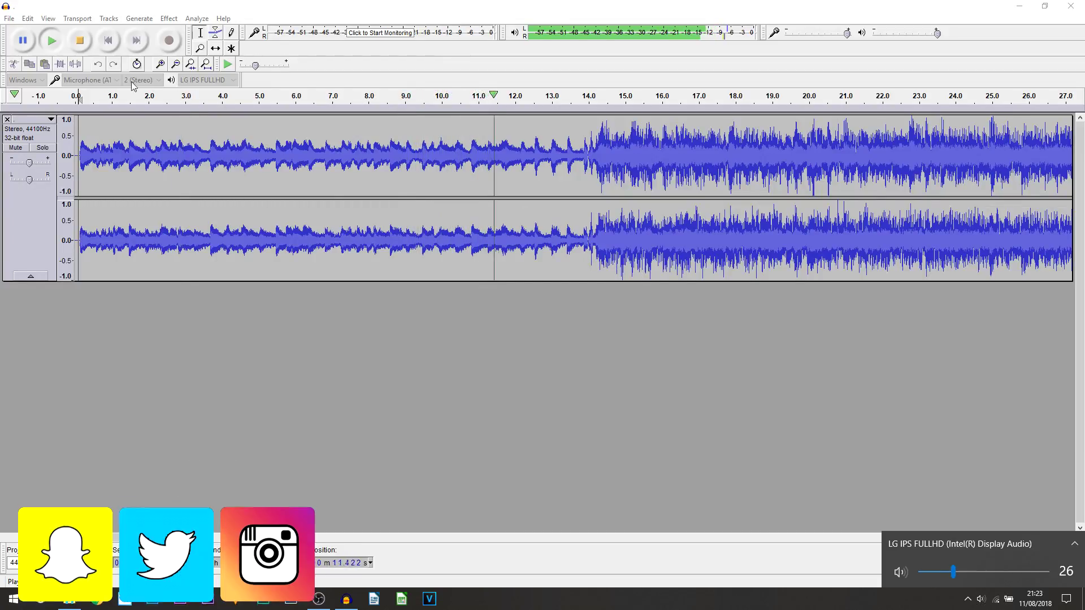
pyautogui.click(84, 45)
# Step: Place the playback position near 12.4 s after trying a few short selections
pyautogui.moveTo(286, 152); pyautogui.dragTo(386, 153)
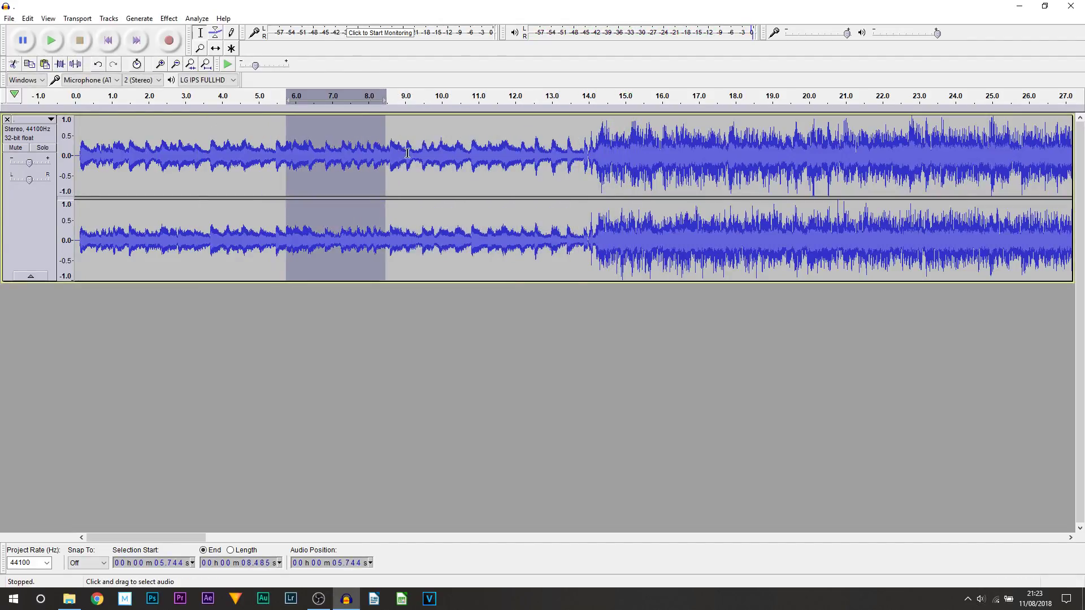
pyautogui.moveTo(592, 158); pyautogui.dragTo(816, 164)
pyautogui.moveTo(521, 161)
pyautogui.mouseDown()
pyautogui.moveTo(533, 161)
pyautogui.moveTo(500, 162)
pyautogui.moveTo(528, 162)
pyautogui.mouseUp()
pyautogui.click(529, 162)
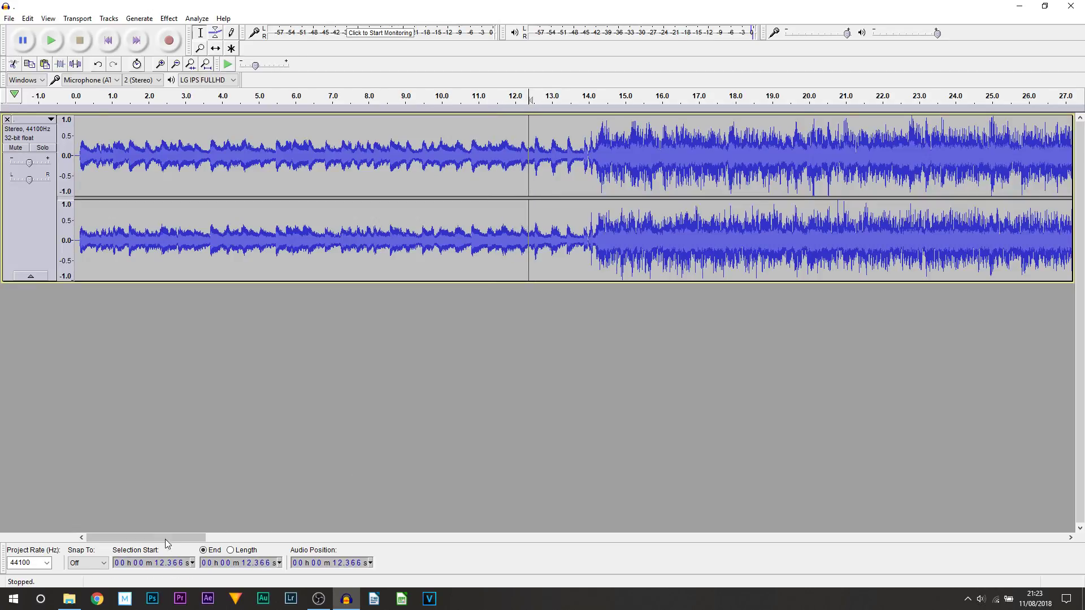
# Step: Zoom out to show the whole 3:36 song and select the entire track
pyautogui.click(175, 64)
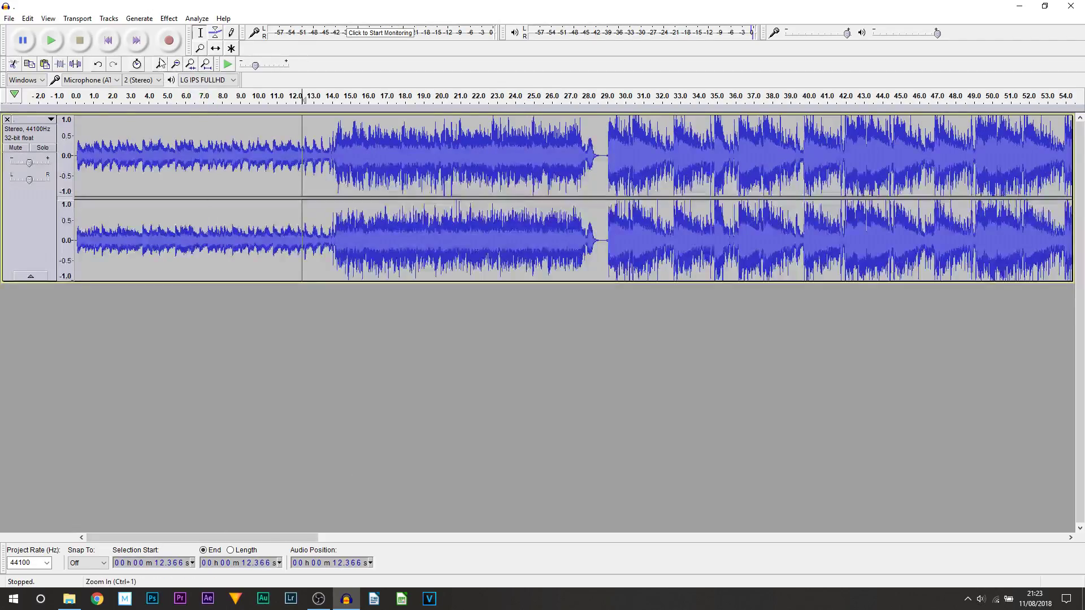
pyautogui.click(177, 65)
pyautogui.click(179, 67)
pyautogui.click(179, 68)
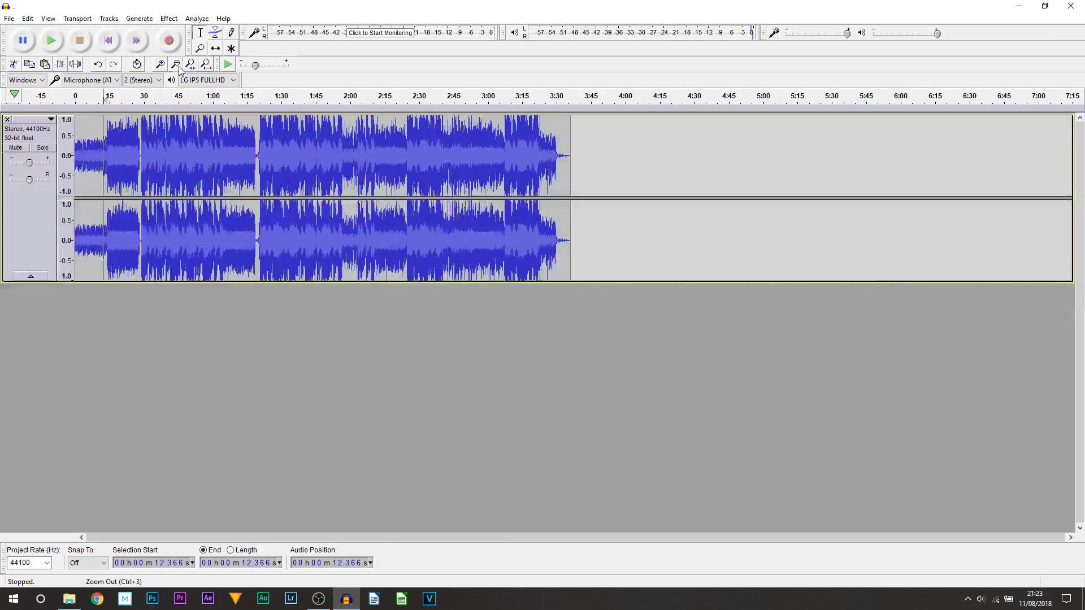
pyautogui.moveTo(170, 154); pyautogui.dragTo(201, 147)
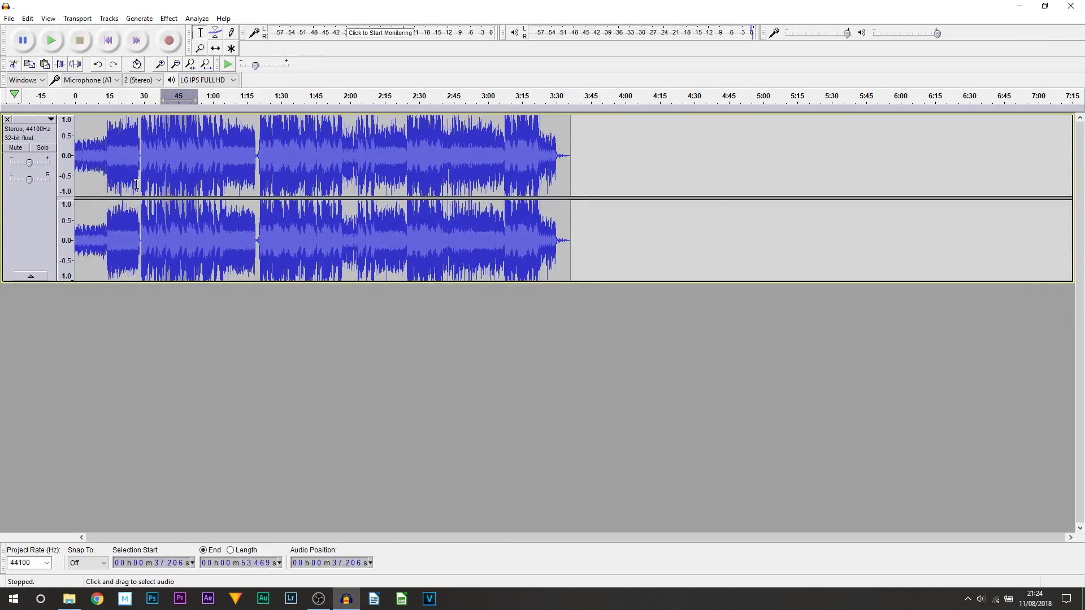
pyautogui.click(36, 234)
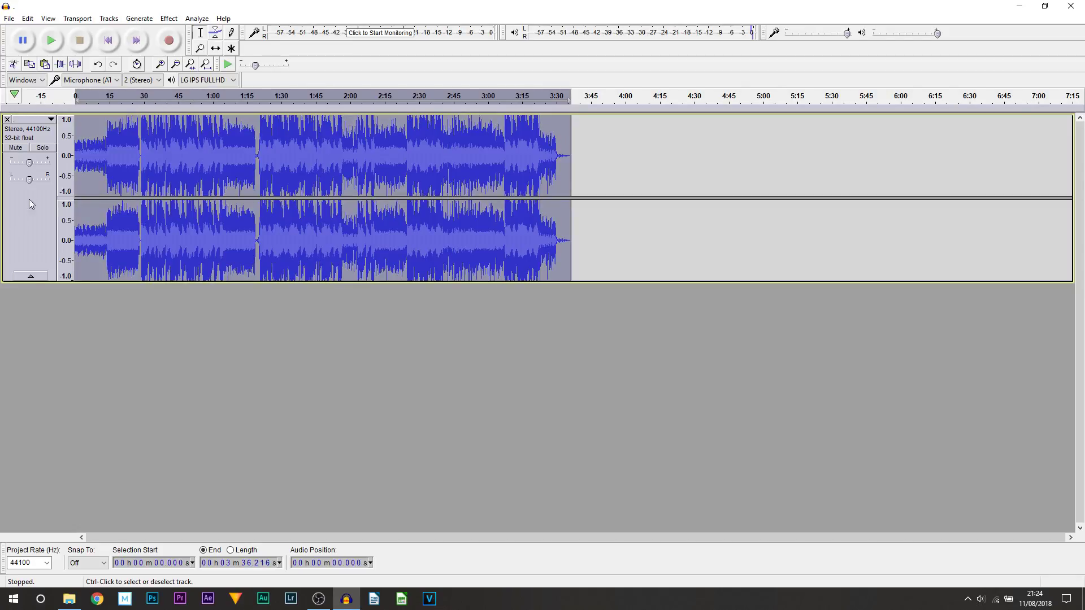